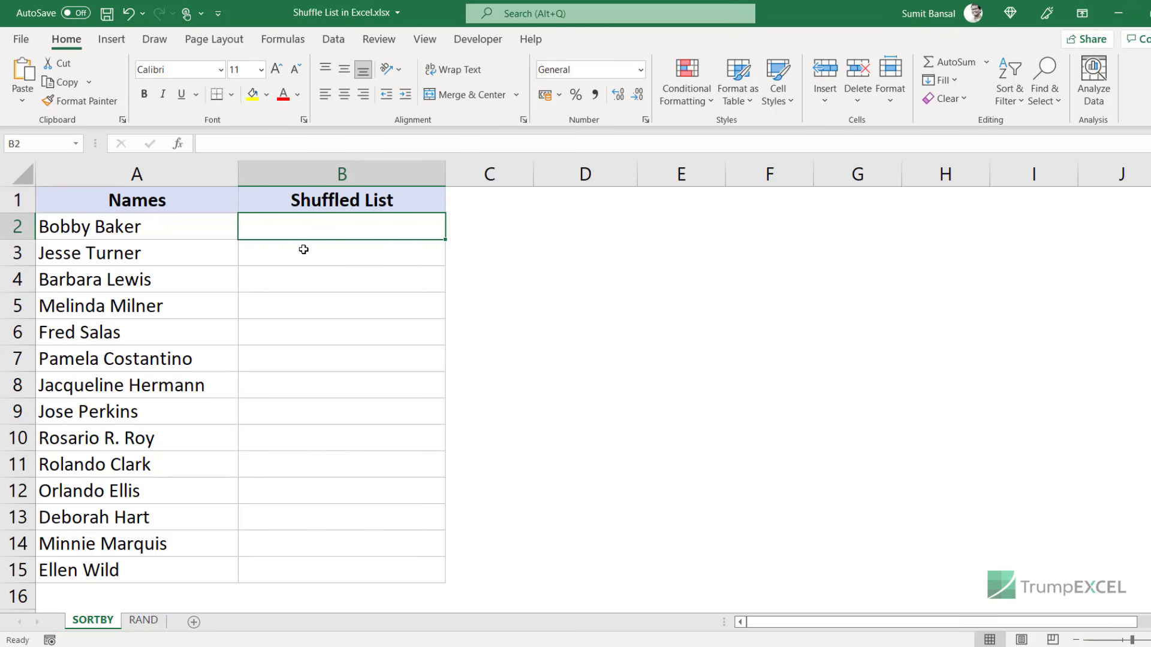
Step: Write the formula =SORTBY(A2:A15,RANDARRAY(14)) in cell B2 under Shuffled List
text(=sort)
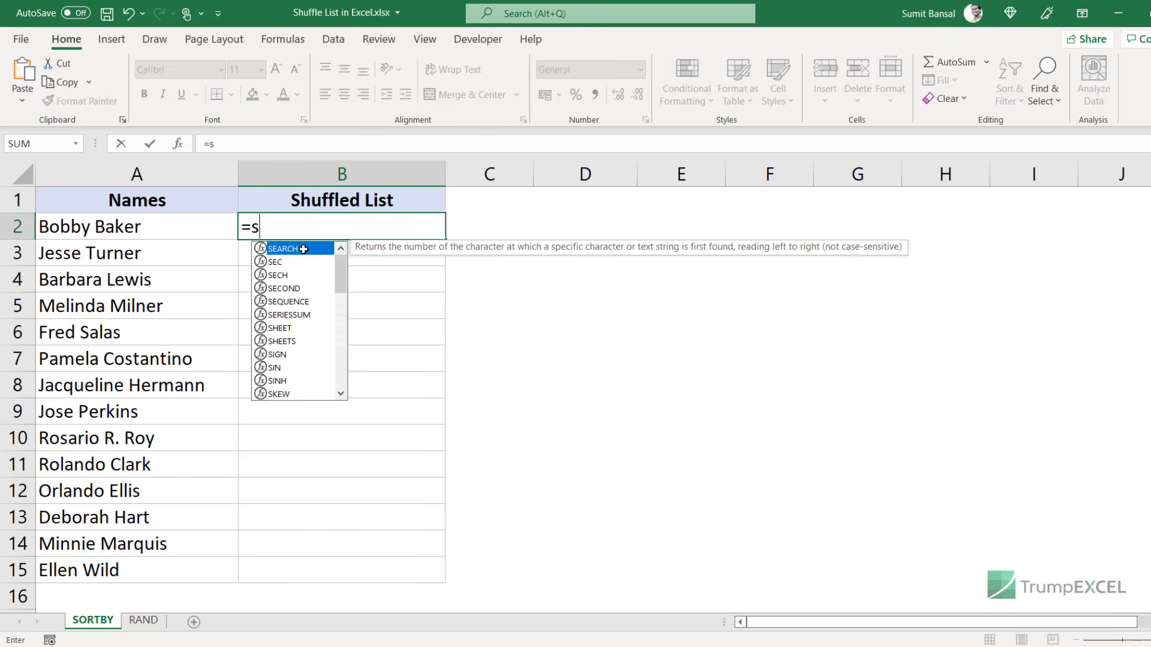
text(by)
key(Tab)
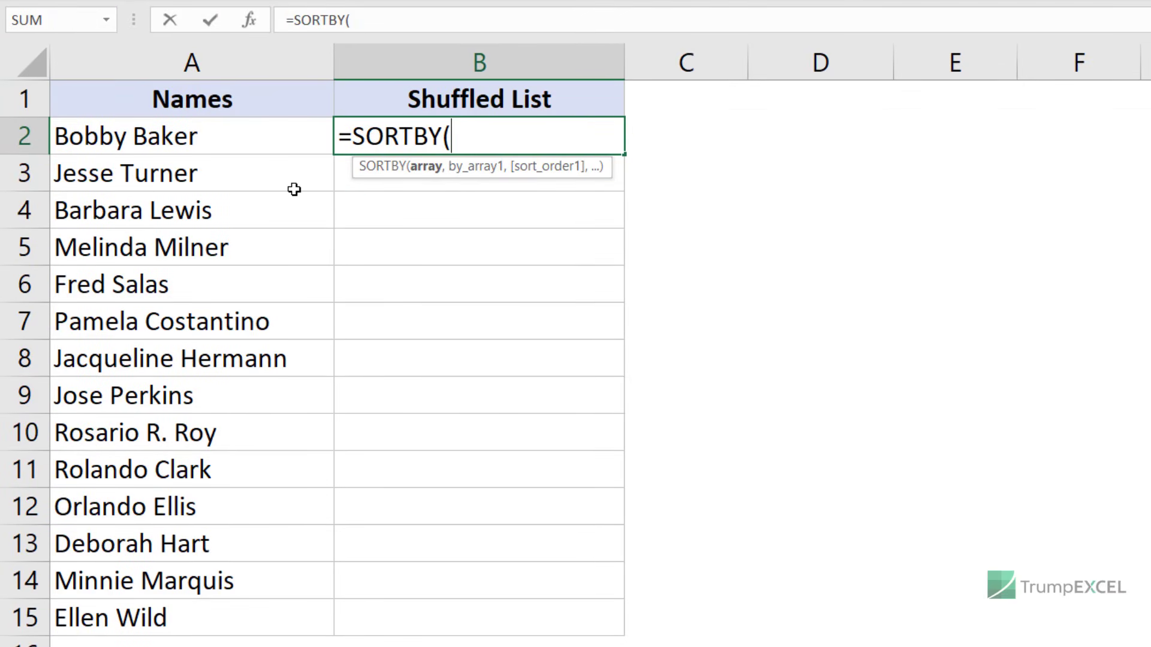
drag(258, 145, 239, 606)
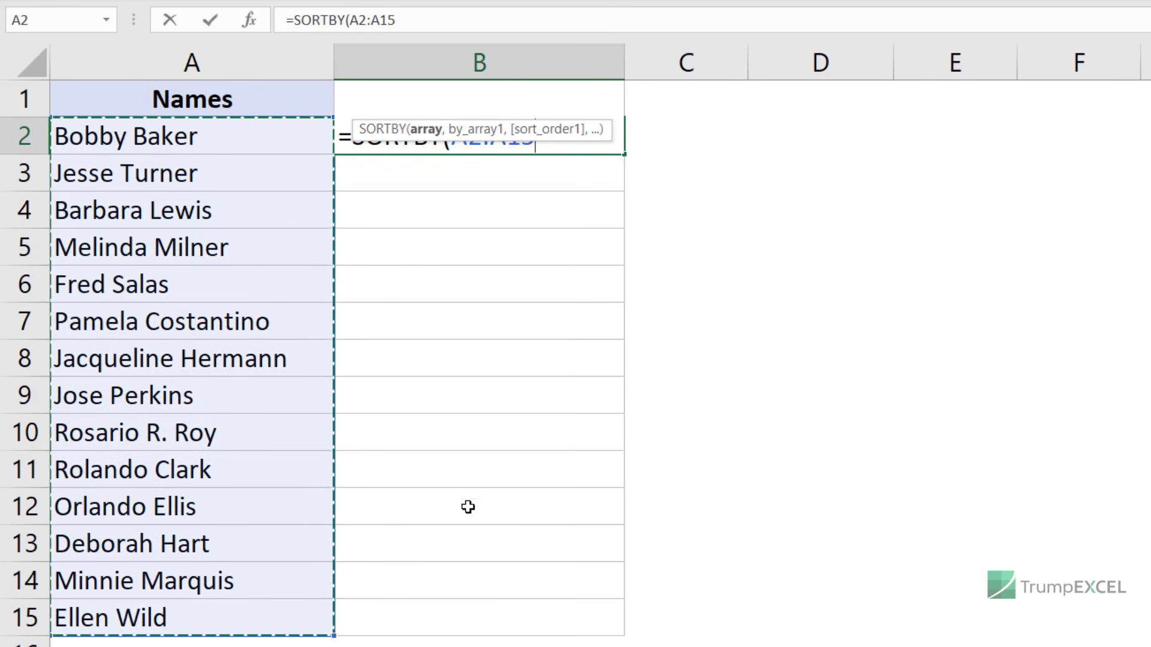
text(,)
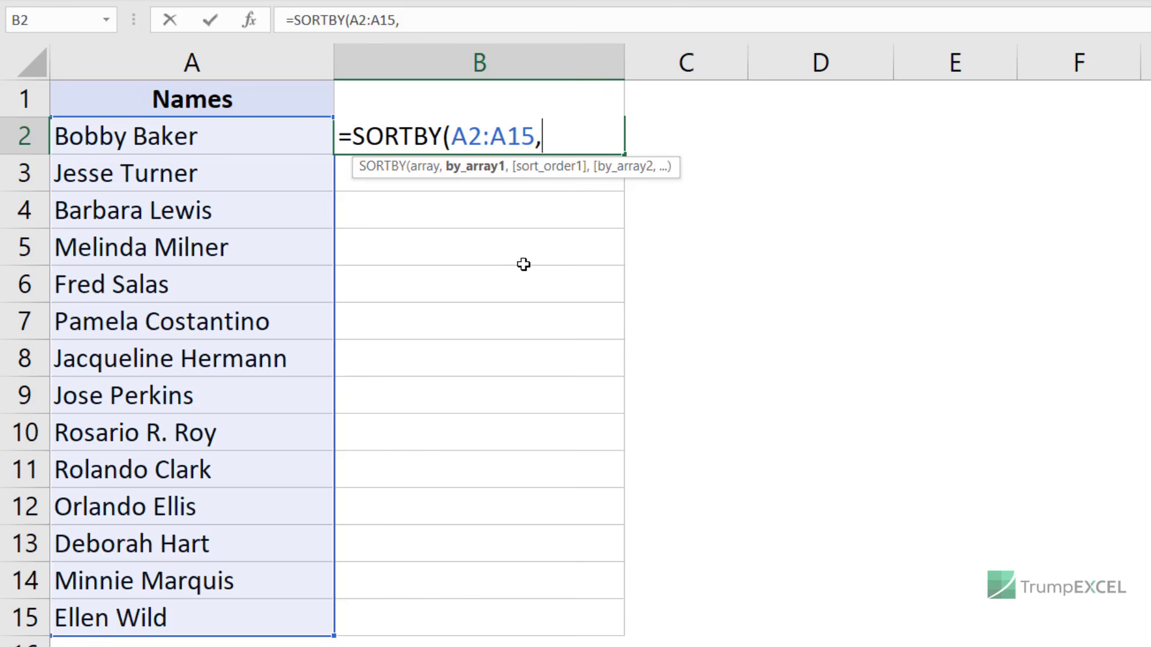
text(ran)
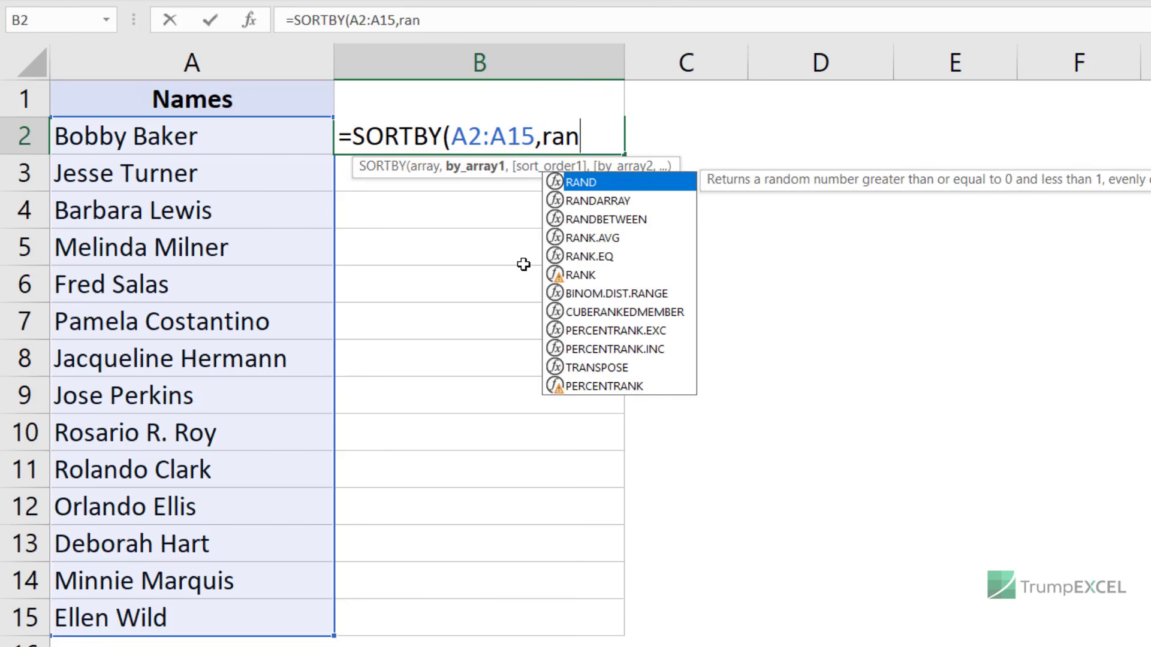
text(da)
key(Tab)
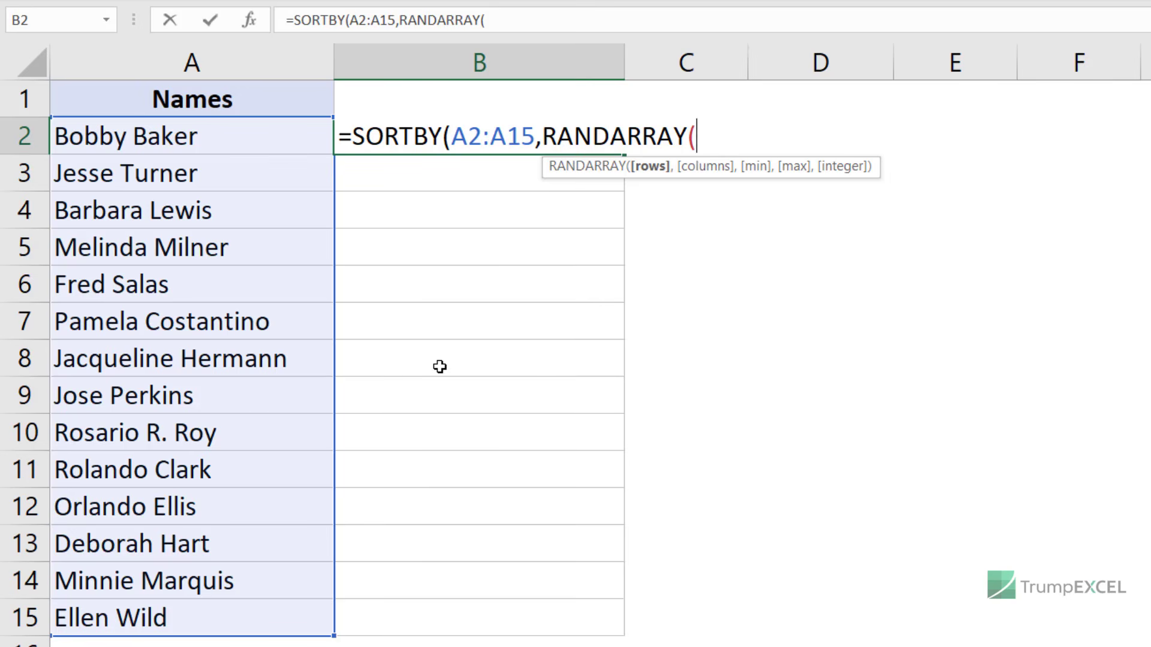
text(14)))
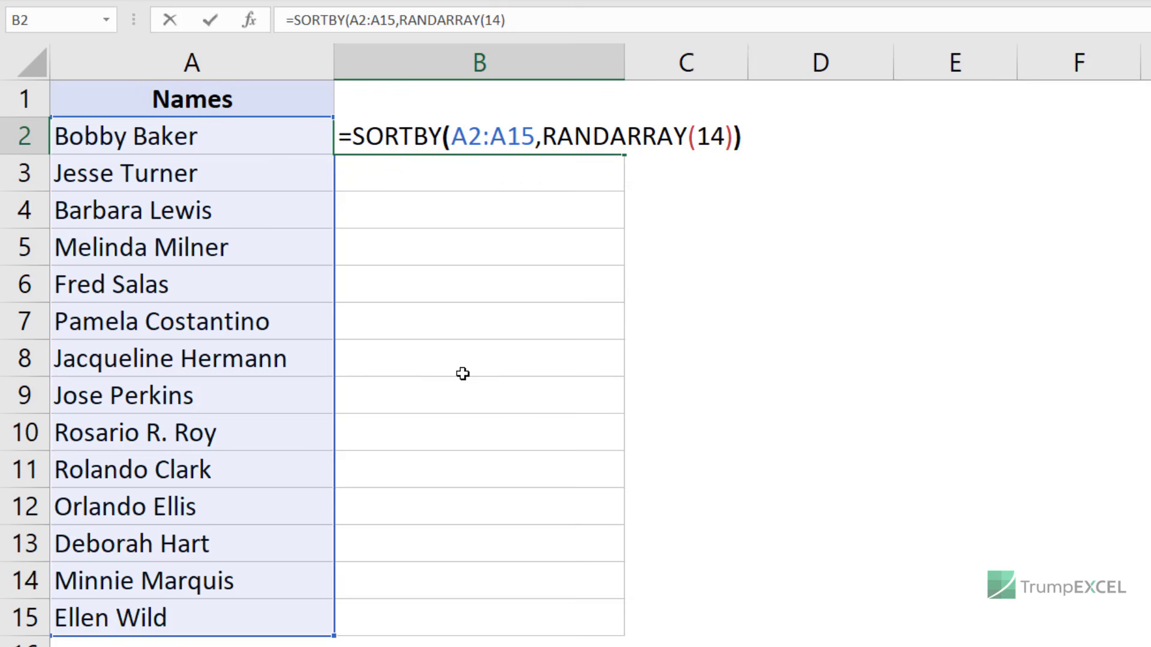
Step: Evaluate the RANDARRAY(14) part inside the B2 formula, restore the original expression and commit the formula
drag(542, 136, 733, 136)
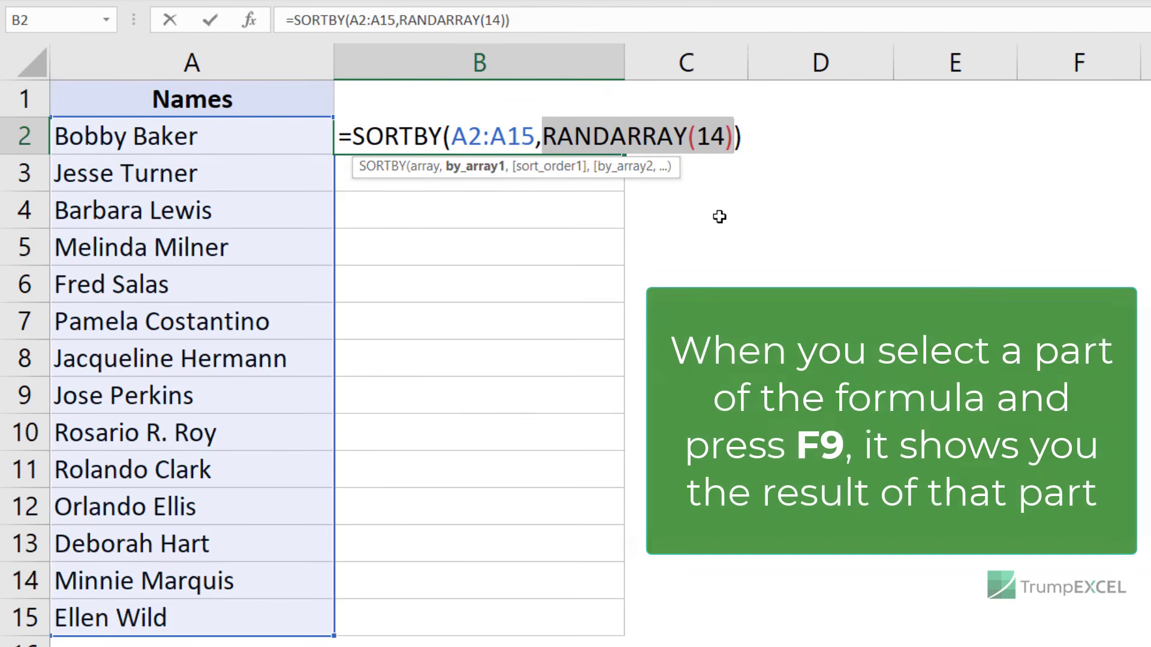
key(F9)
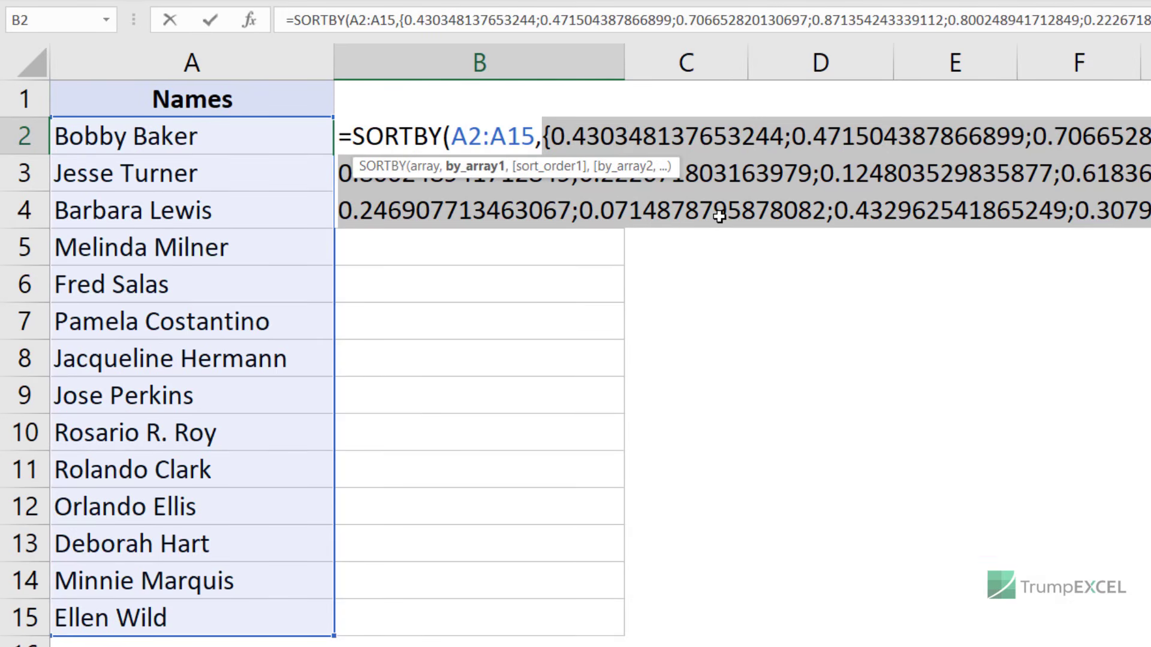
key(ctrl+z)
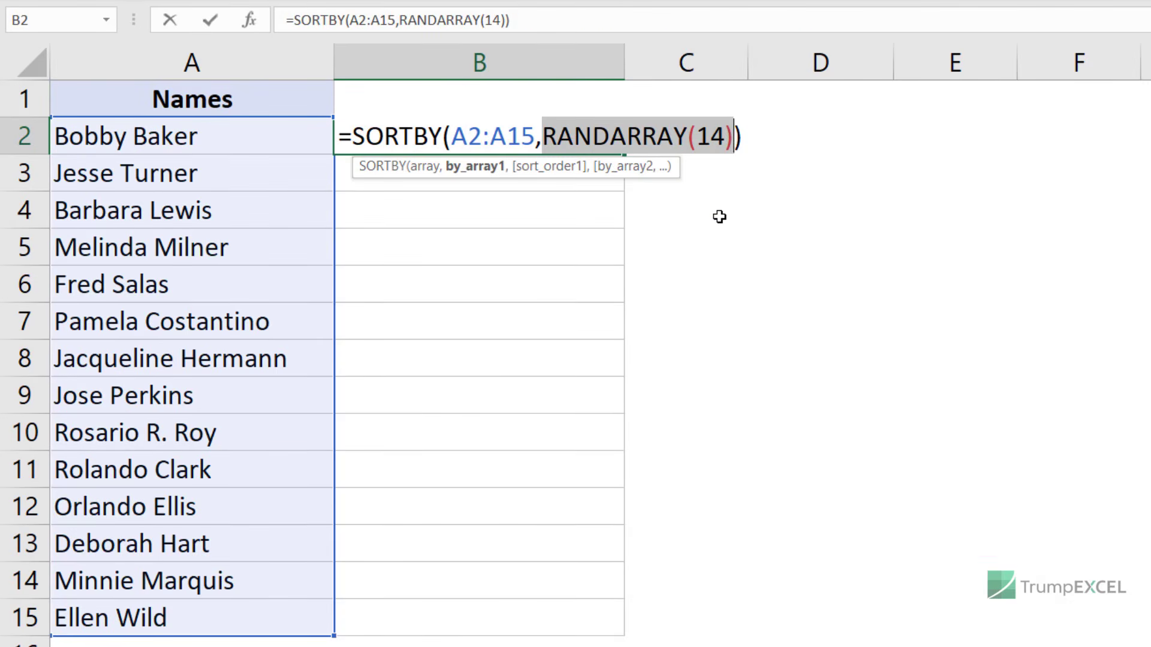
key(Return)
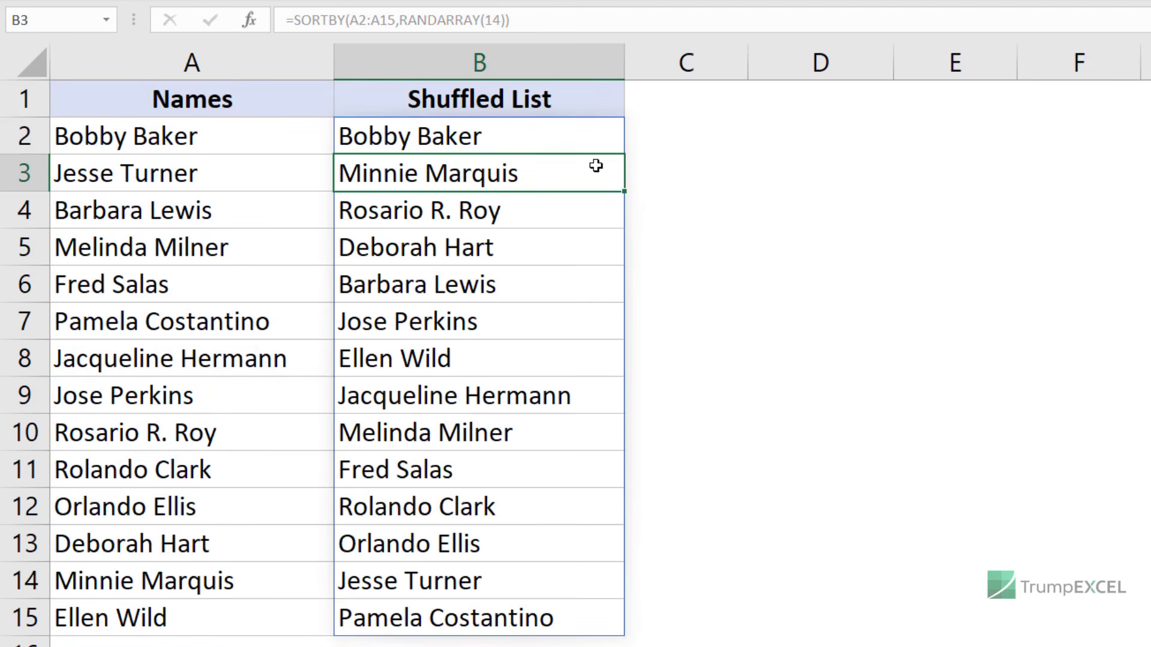
Step: Replace the fixed 14 in the B2 formula with ROWS(A2:A15) so the row count is calculated
click(552, 137)
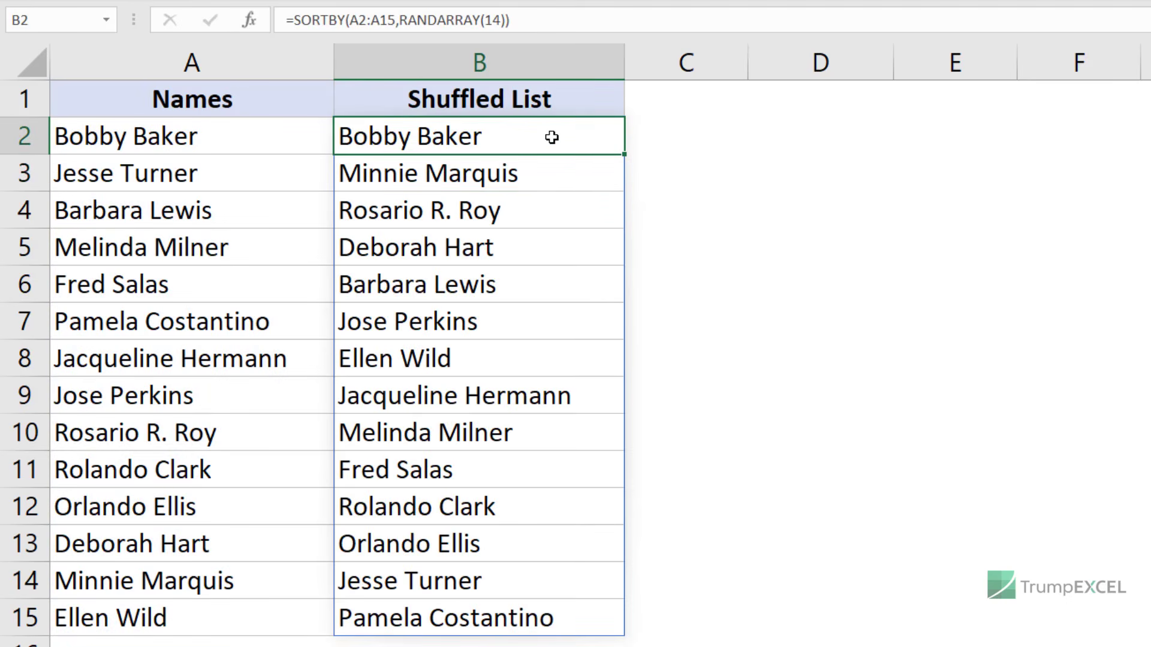
key(F2)
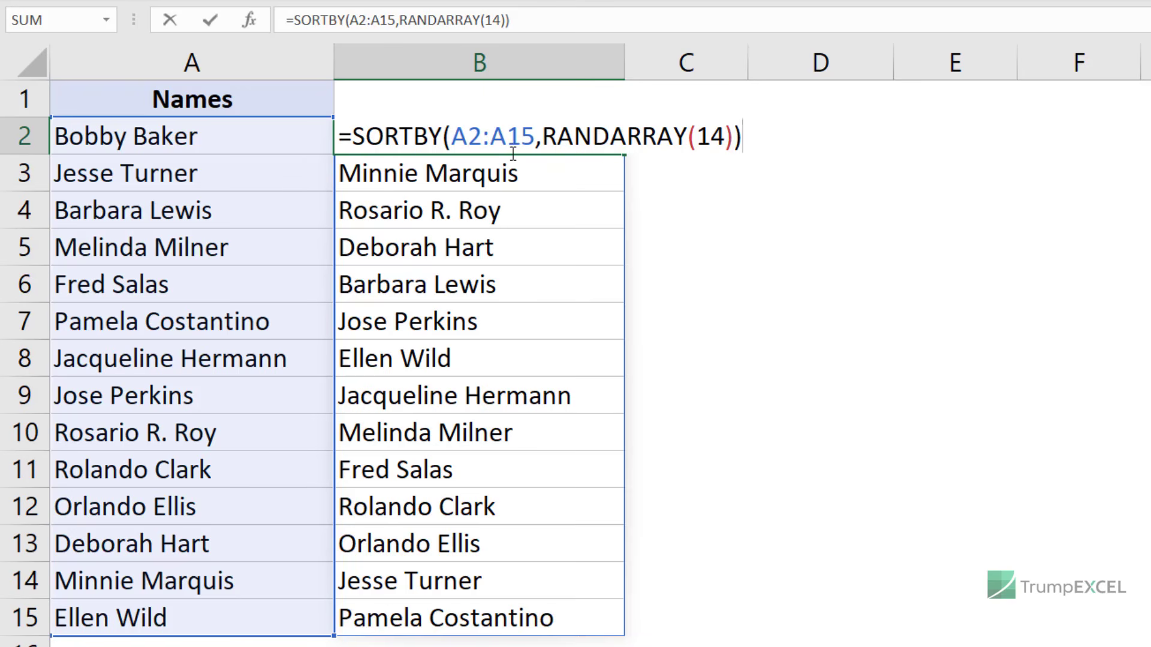
drag(695, 138, 725, 138)
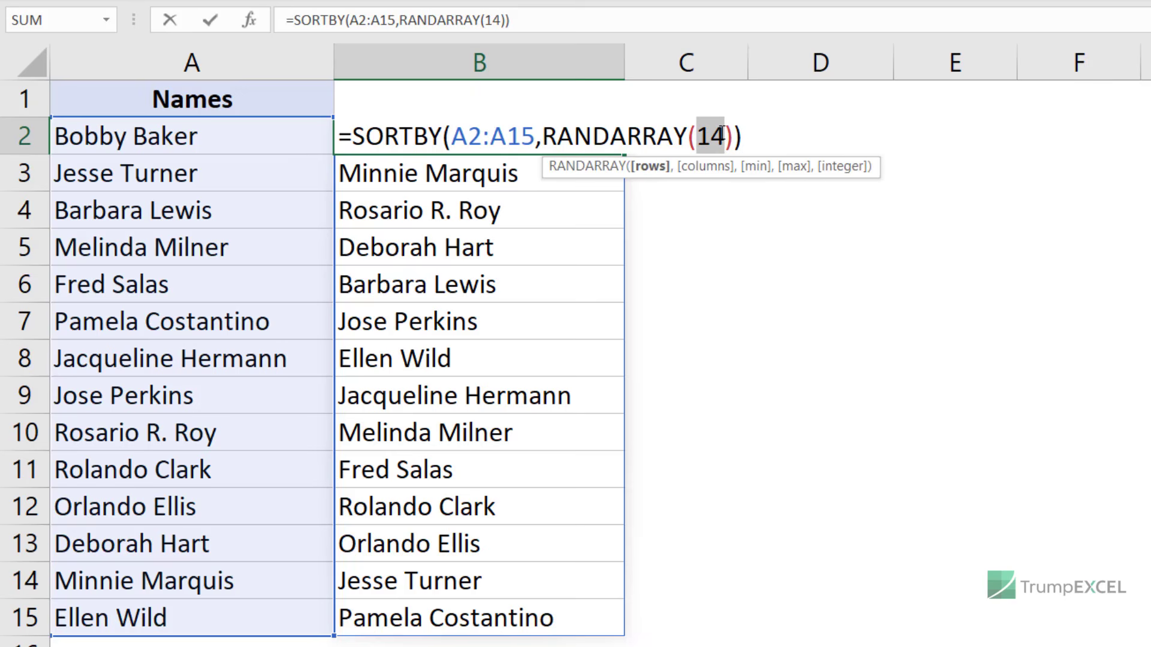
text(rows)
key(Tab)
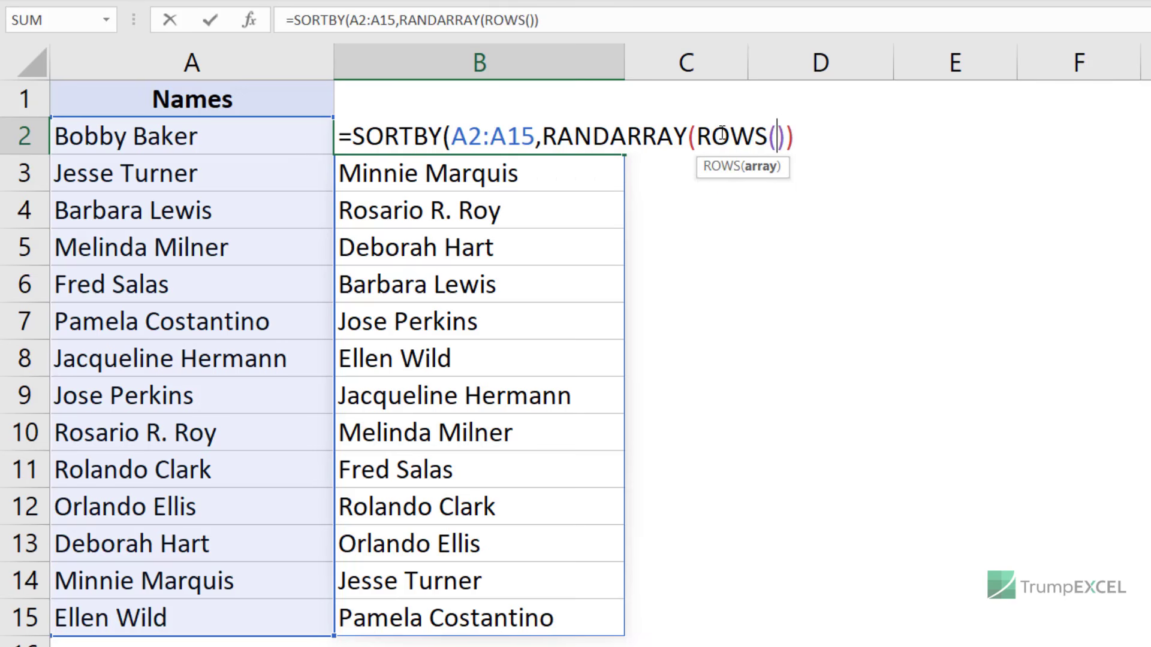
drag(280, 149, 249, 600)
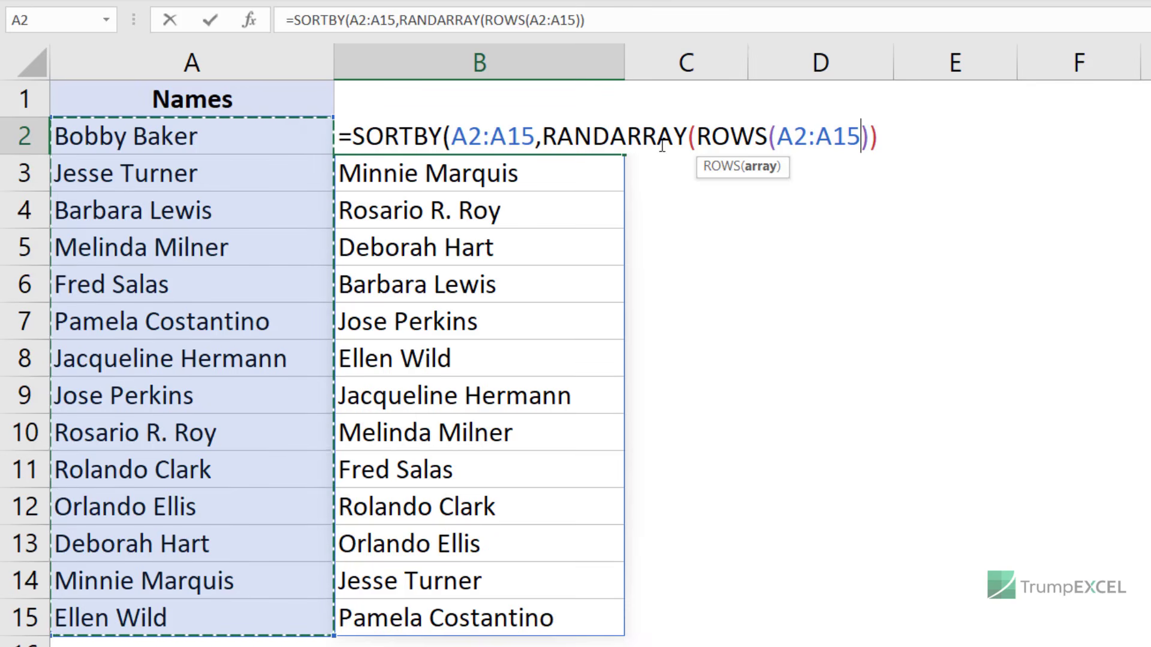
key(Return)
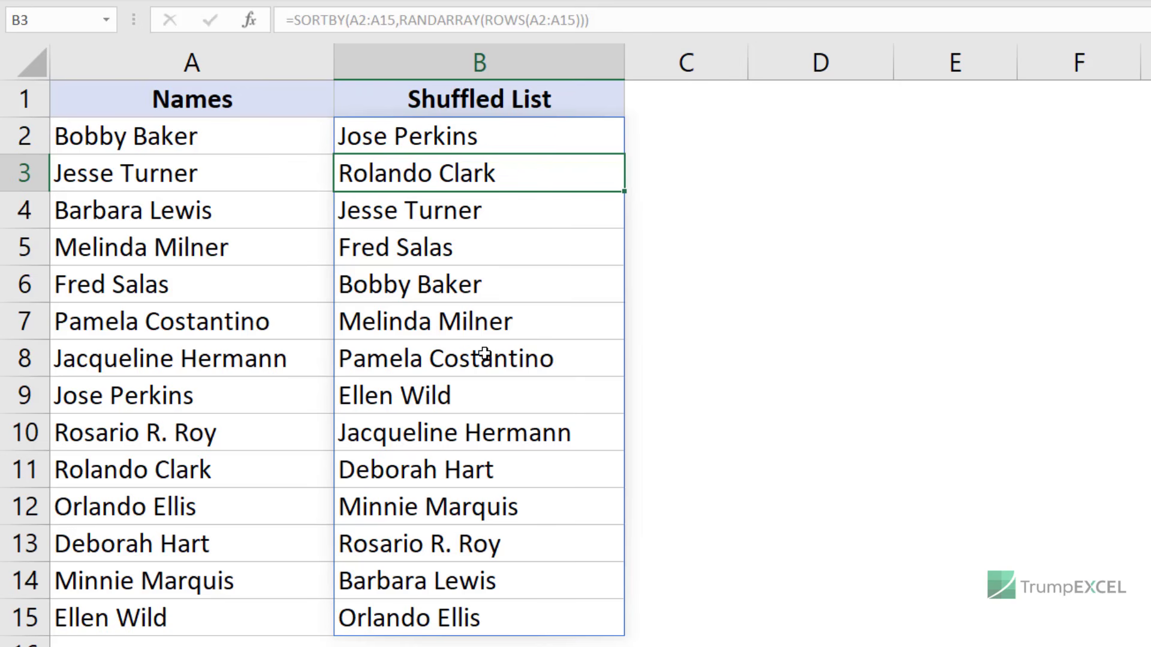
Step: Enter "test" in cell D4 and force a recalculation of the sheet to reshuffle the list
click(772, 193)
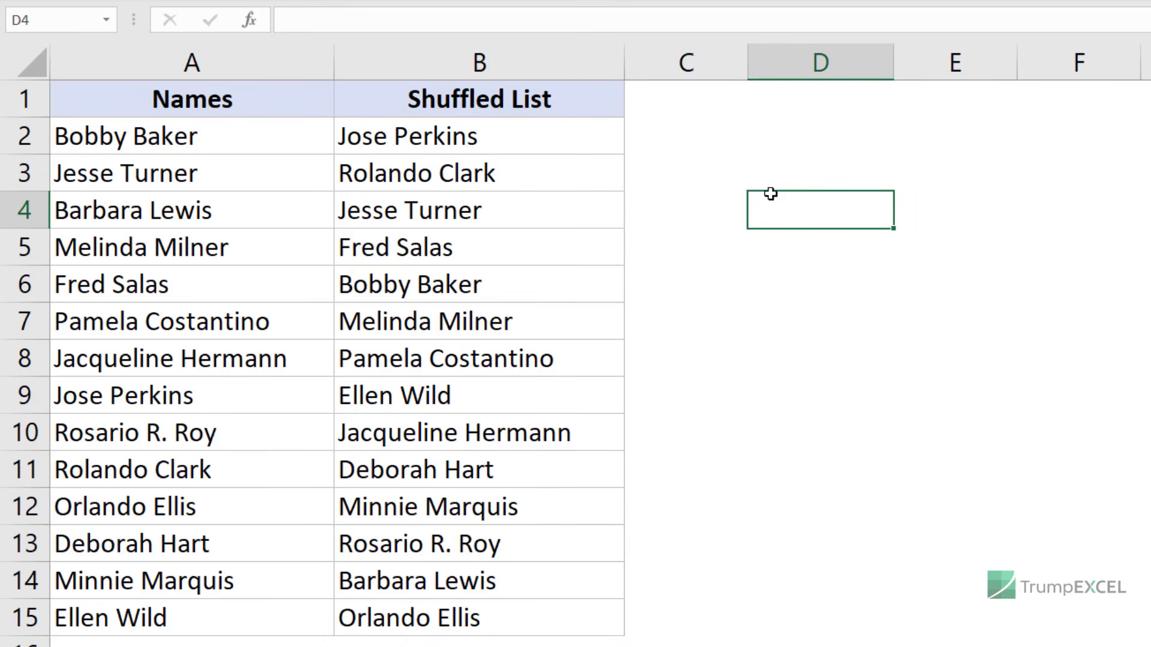
text(test)
key(Return)
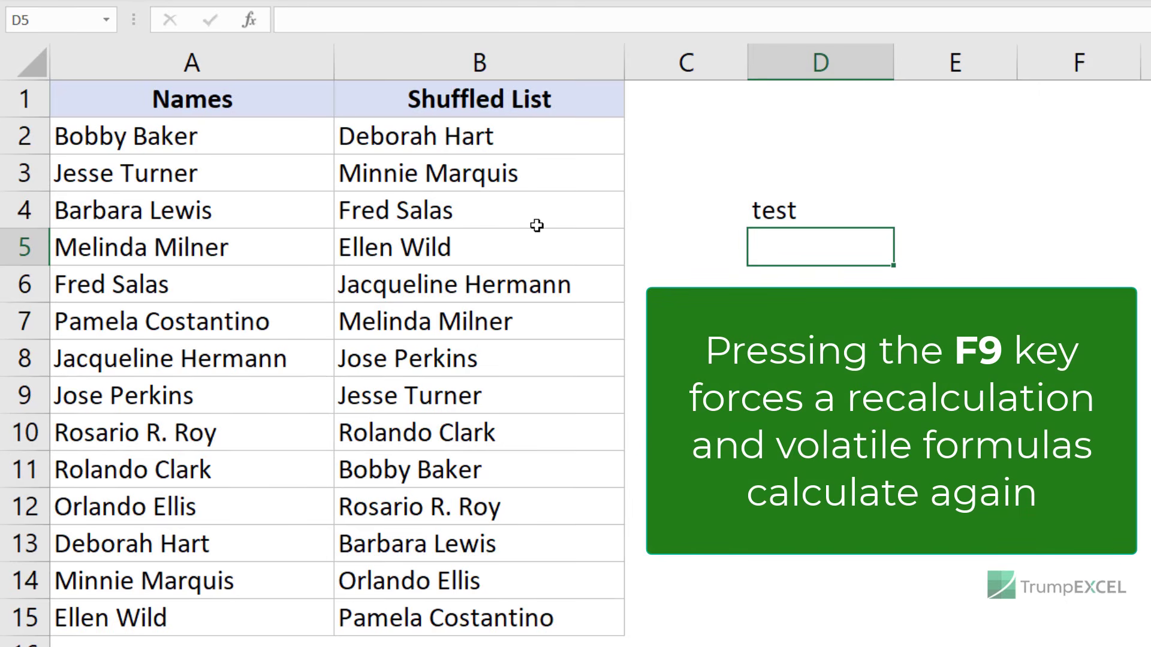
key(F9)
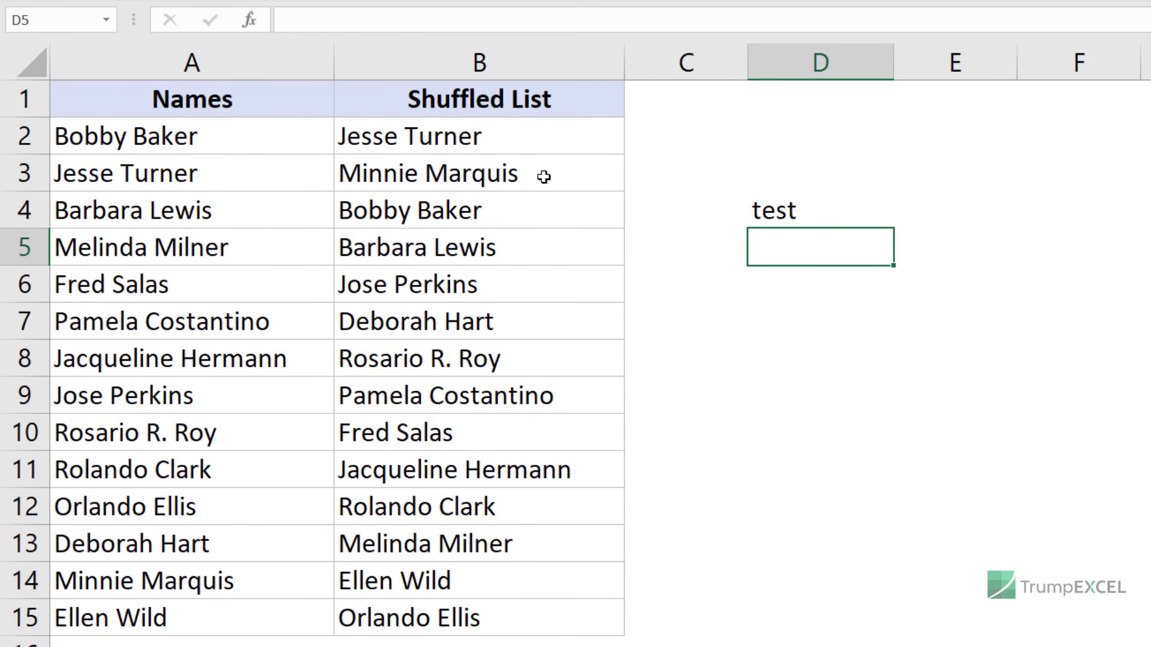
Step: Copy the shuffled names in B2:B15 and paste them over themselves as values only
drag(539, 138, 517, 606)
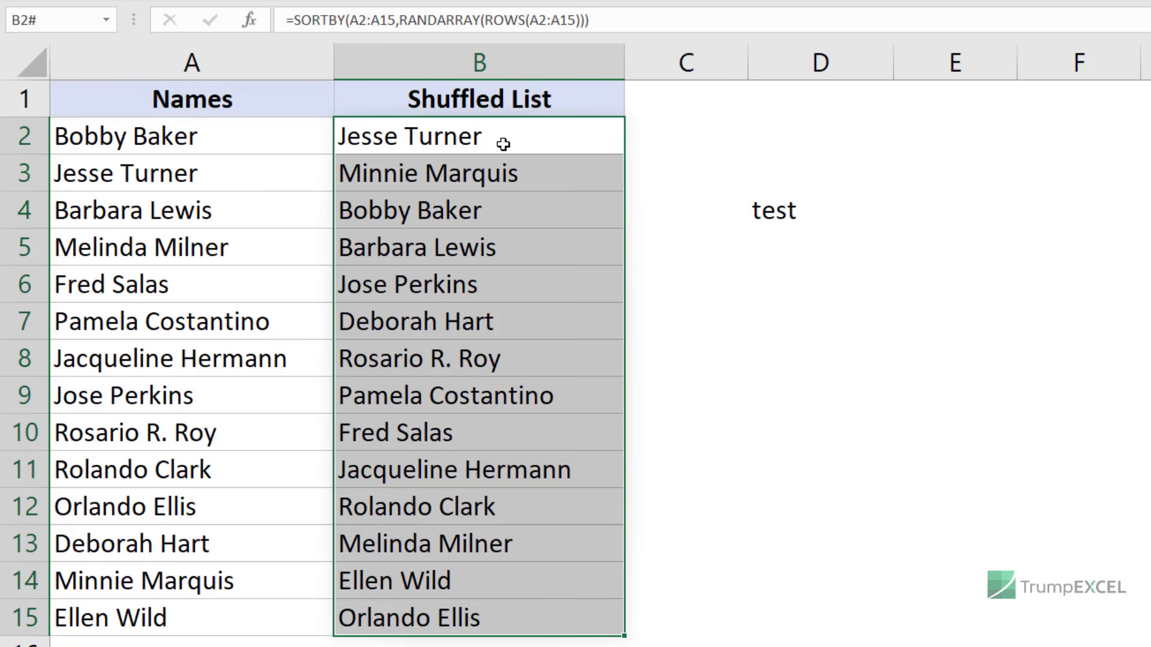
right_click(508, 142)
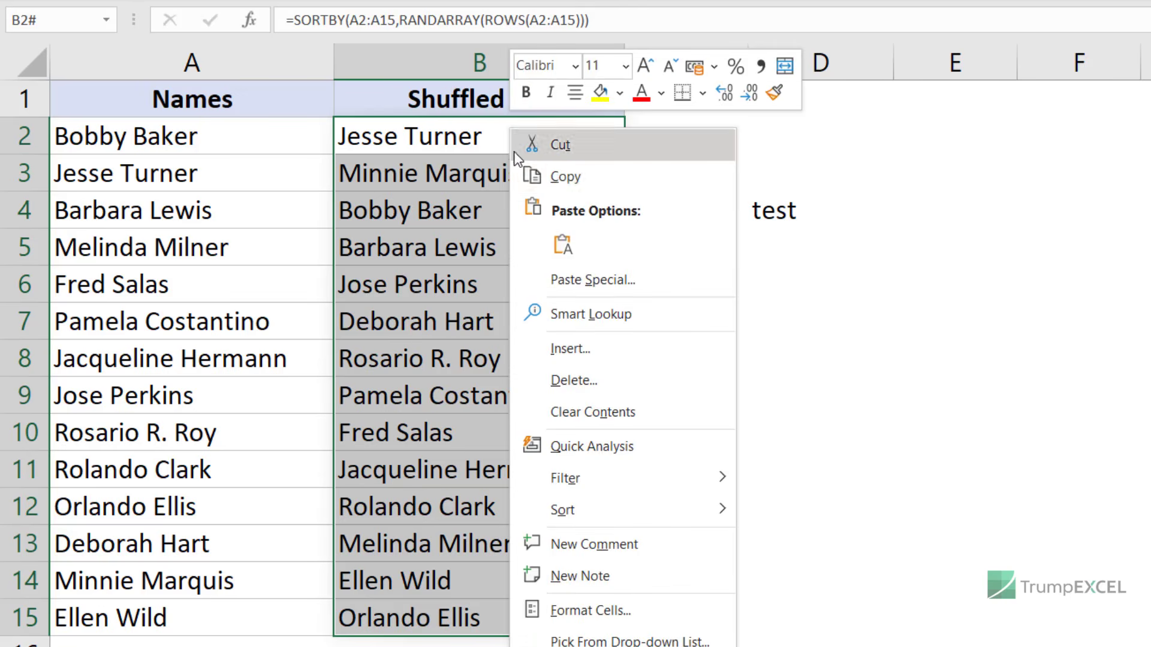
click(542, 178)
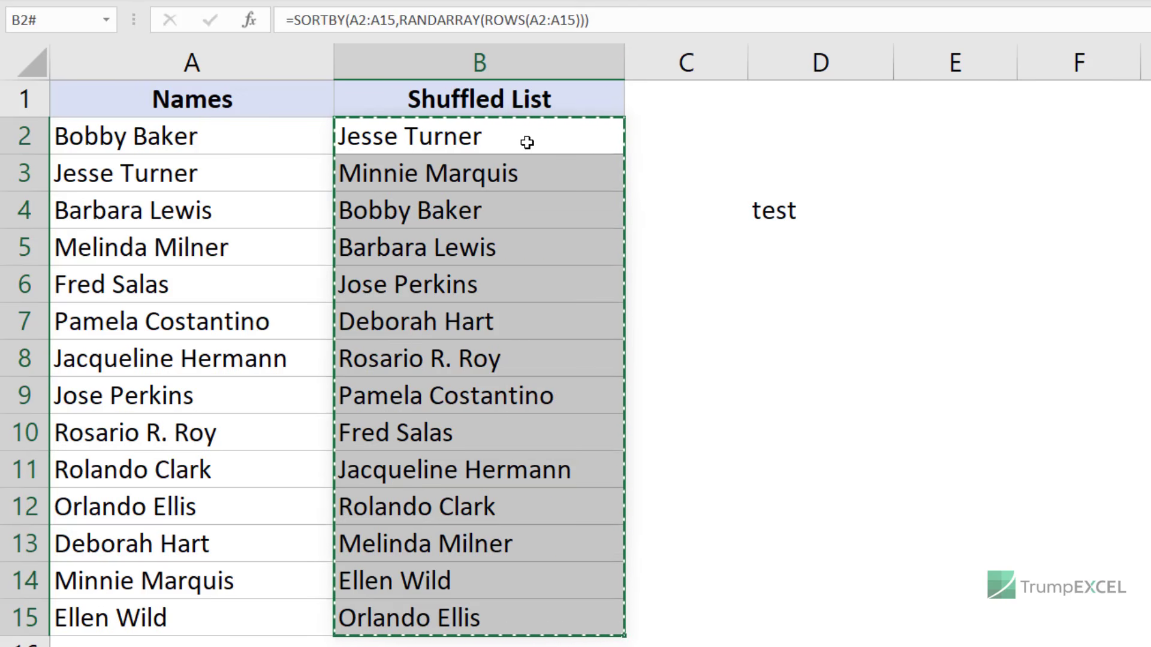
right_click(527, 142)
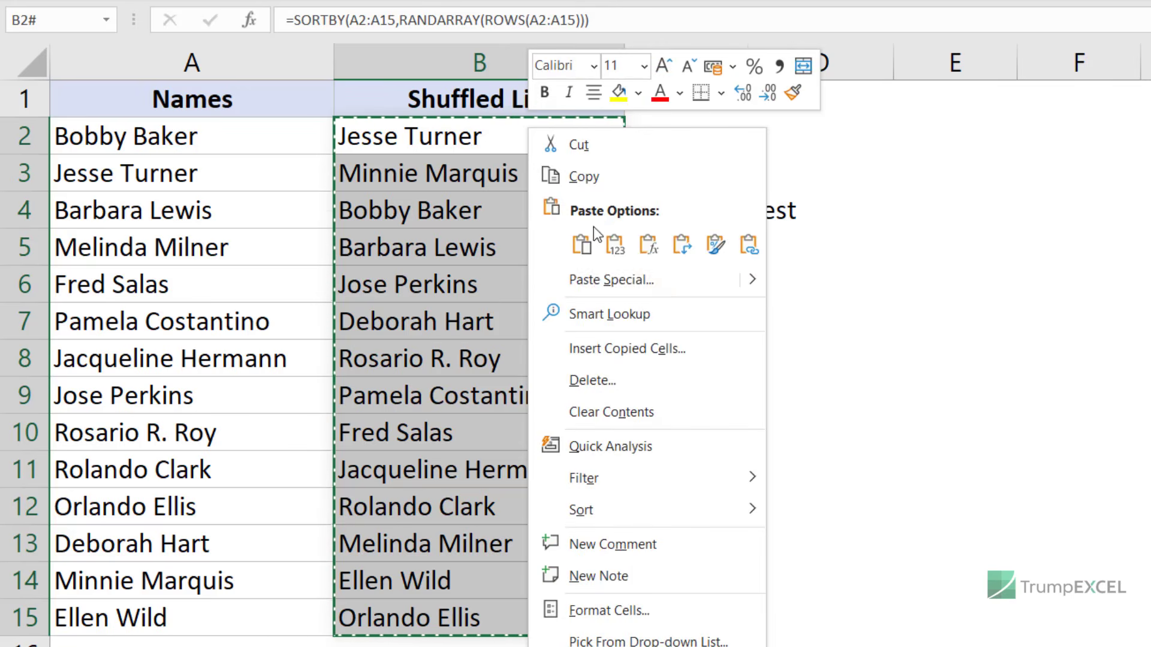
click(596, 272)
click(444, 187)
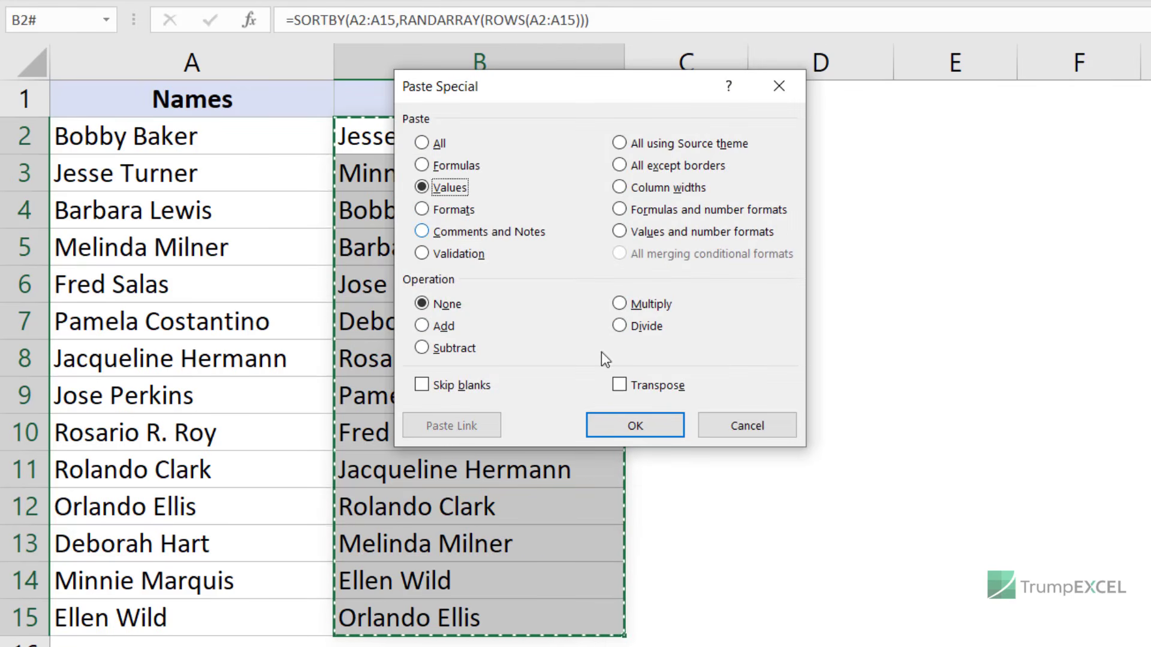
click(618, 425)
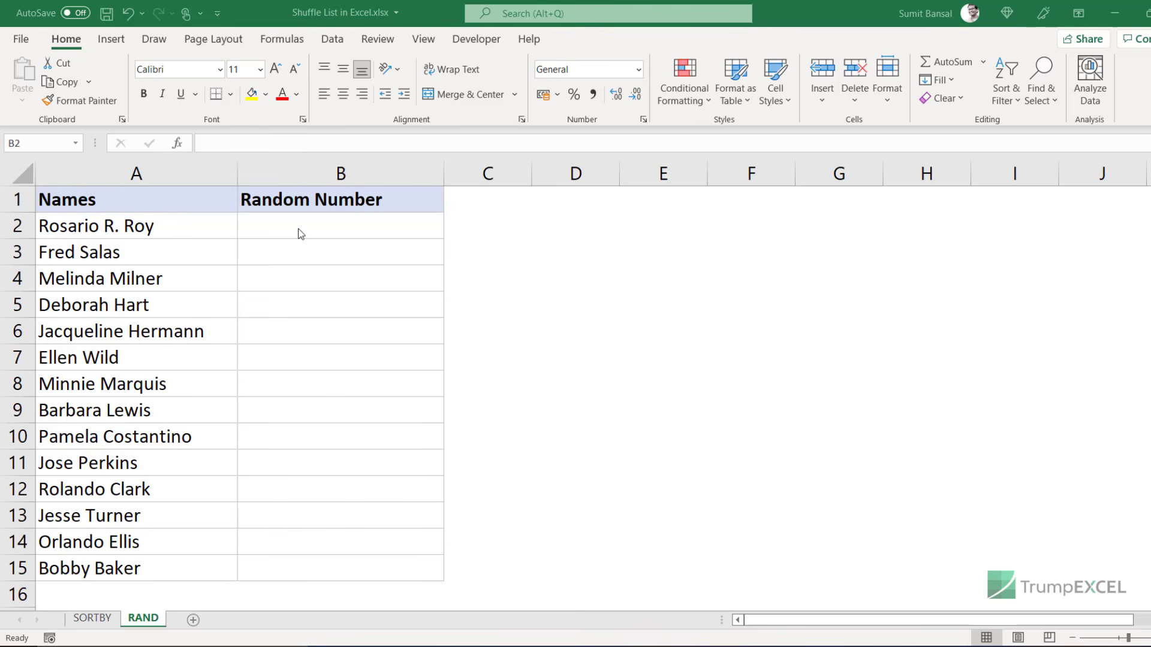
Step: On the RAND sheet, enter =RAND() in B2 and fill it down through B15
click(298, 229)
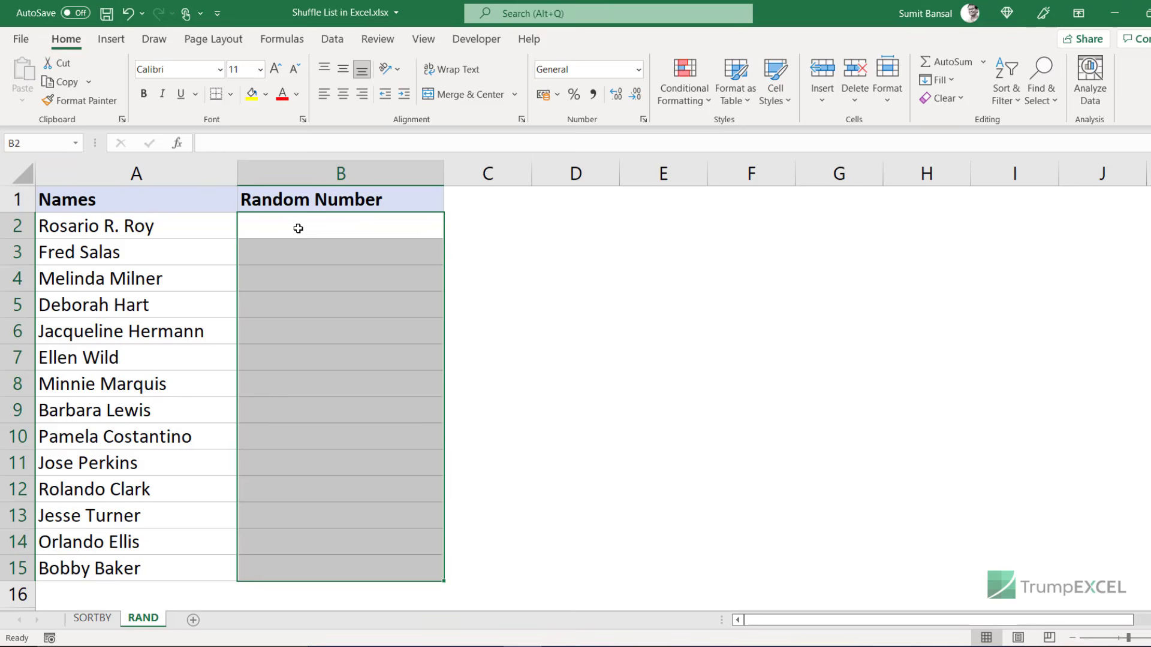
click(327, 220)
text(=rand)
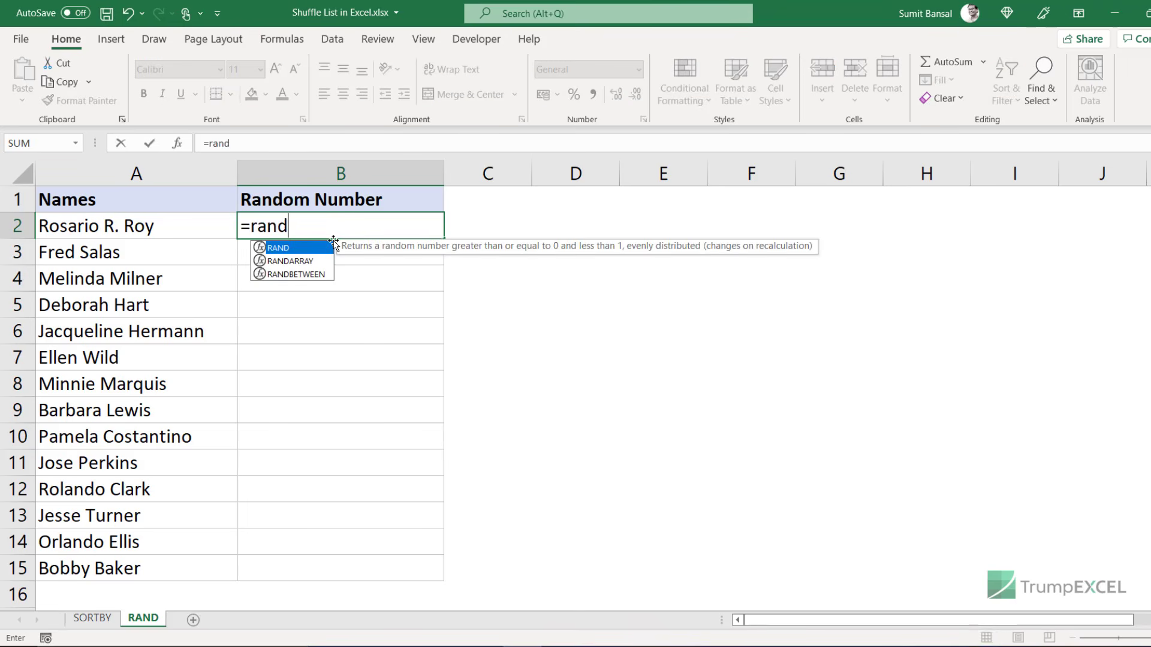
key(Tab)
text())
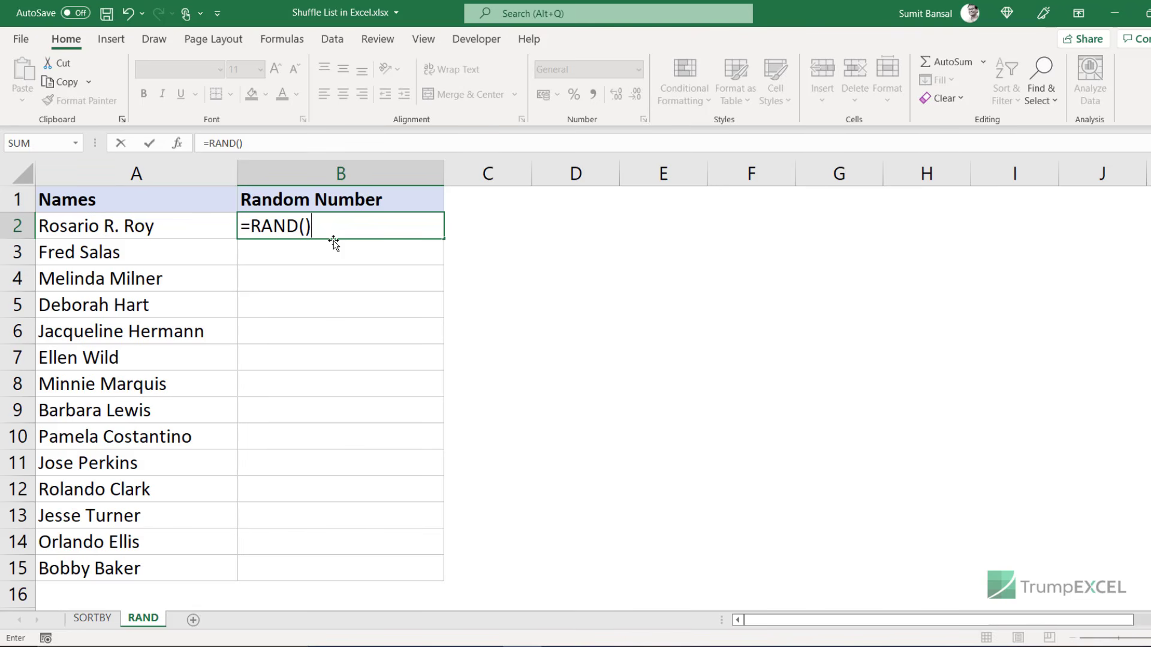
key(Return)
click(346, 229)
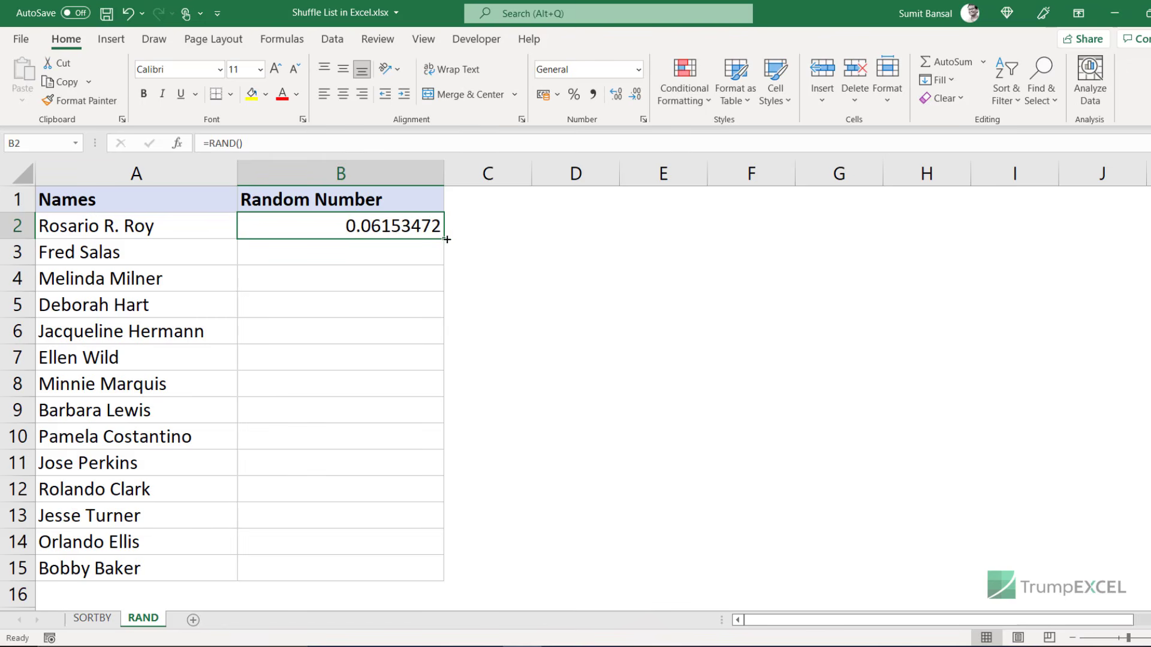
drag(447, 239, 446, 581)
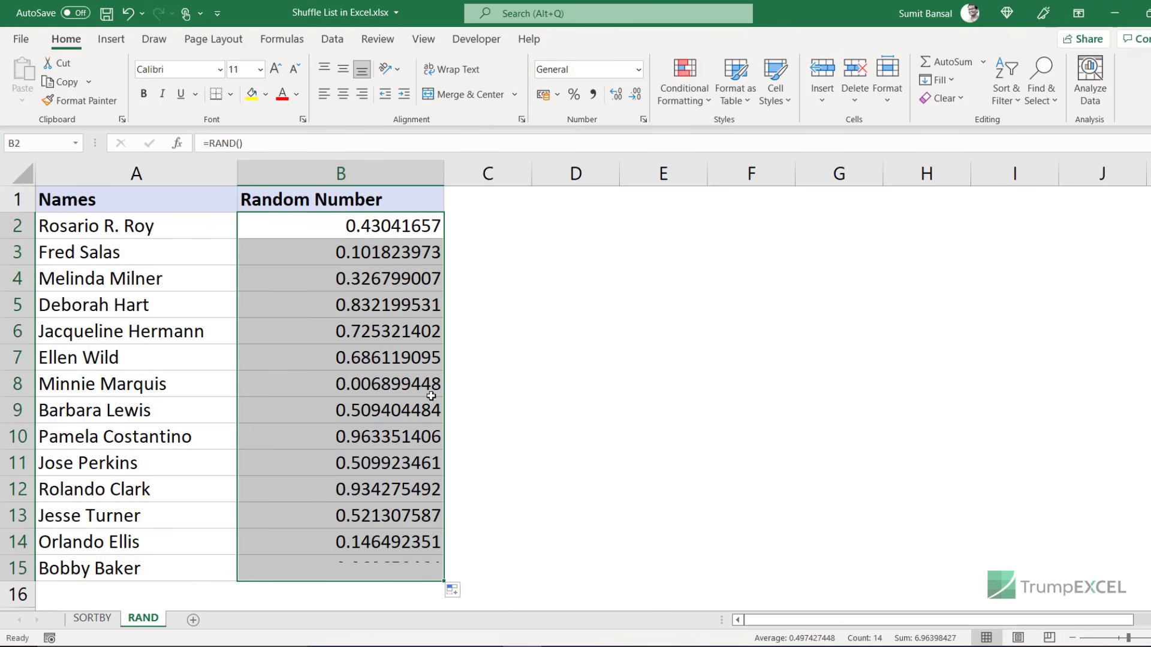
Step: Sort the names by the Random Number column from smallest to largest
click(356, 280)
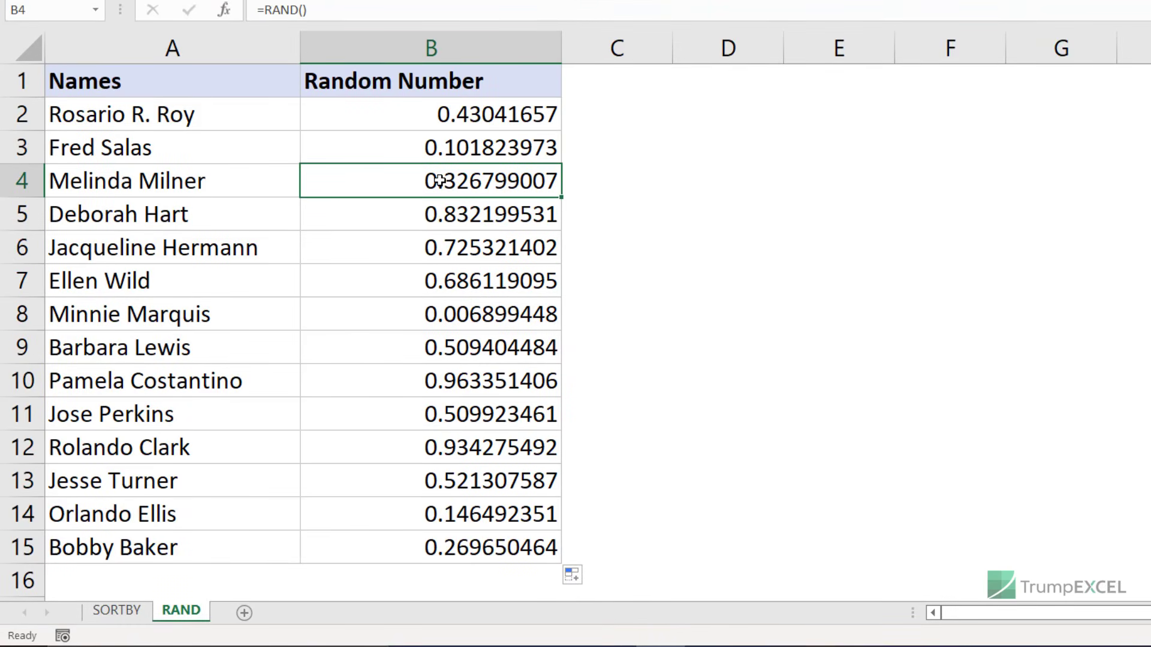
right_click(439, 181)
mouse_move(559, 445)
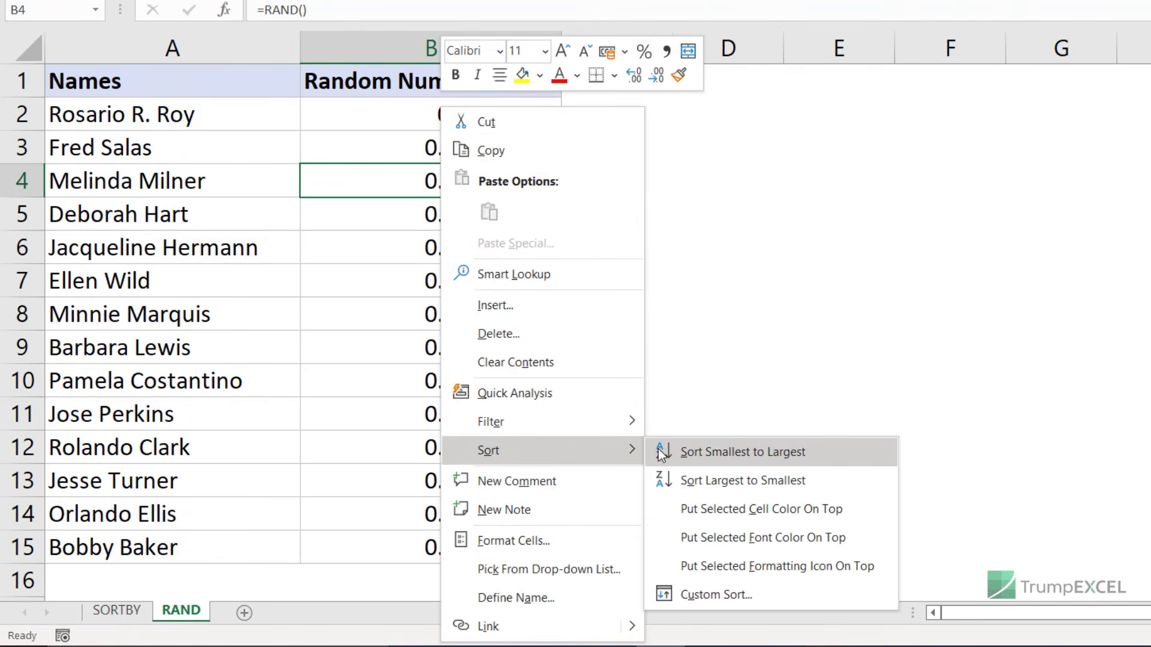
click(718, 451)
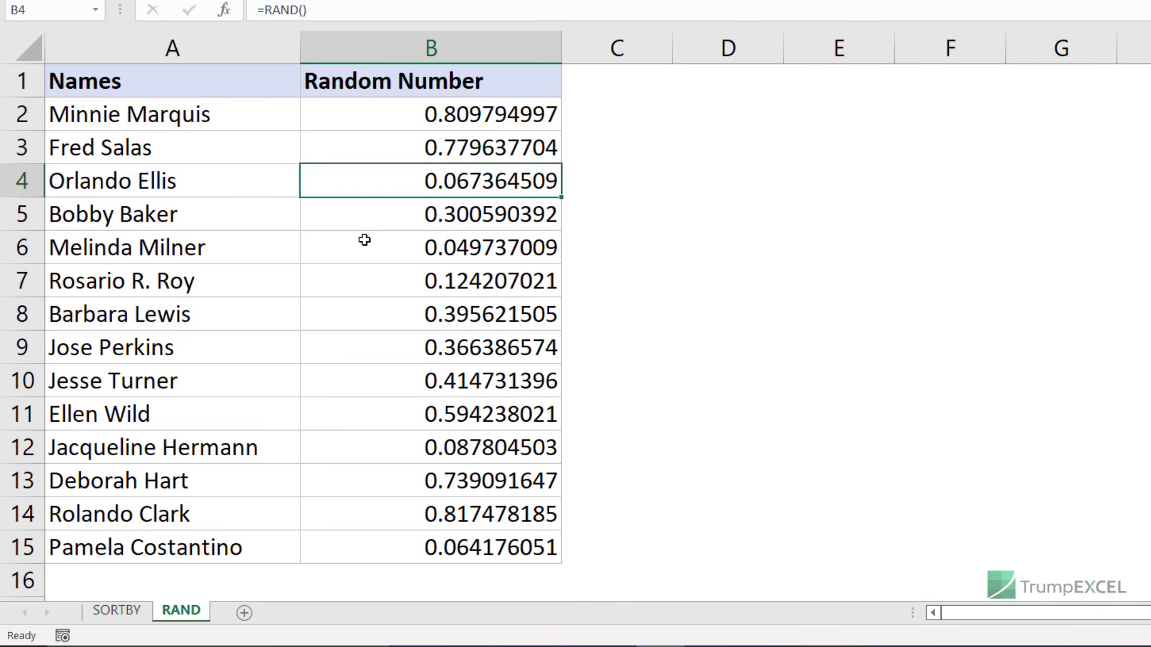
Step: Reshuffle the names by sorting smallest to largest on the Random Number column once more
click(394, 246)
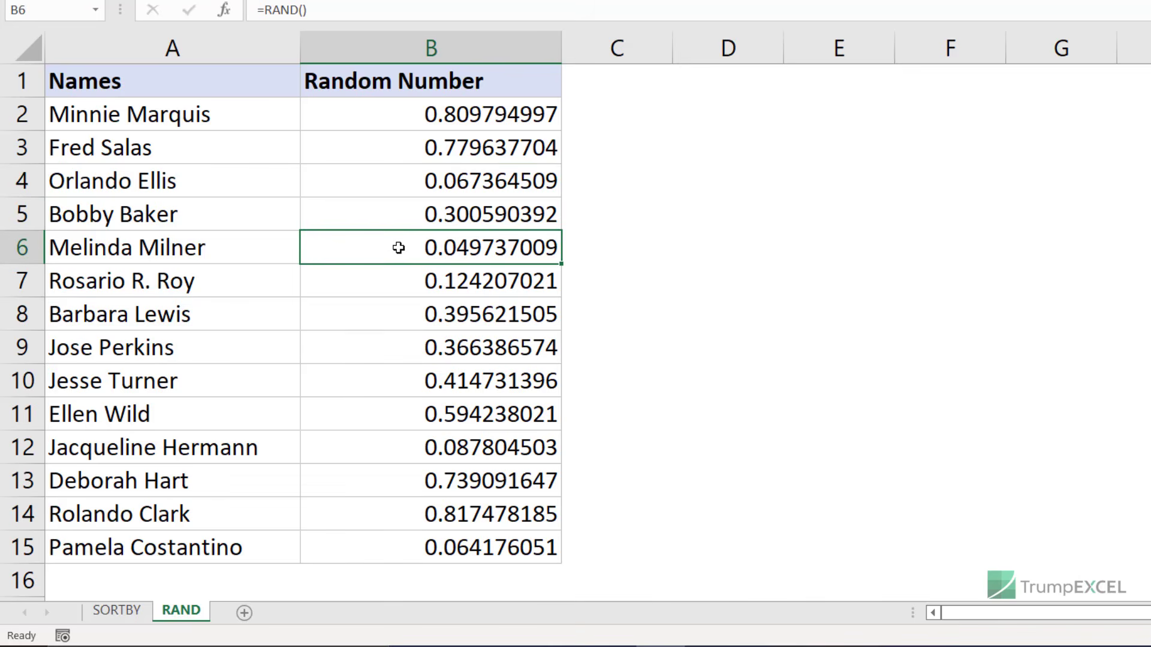
right_click(399, 247)
mouse_move(527, 451)
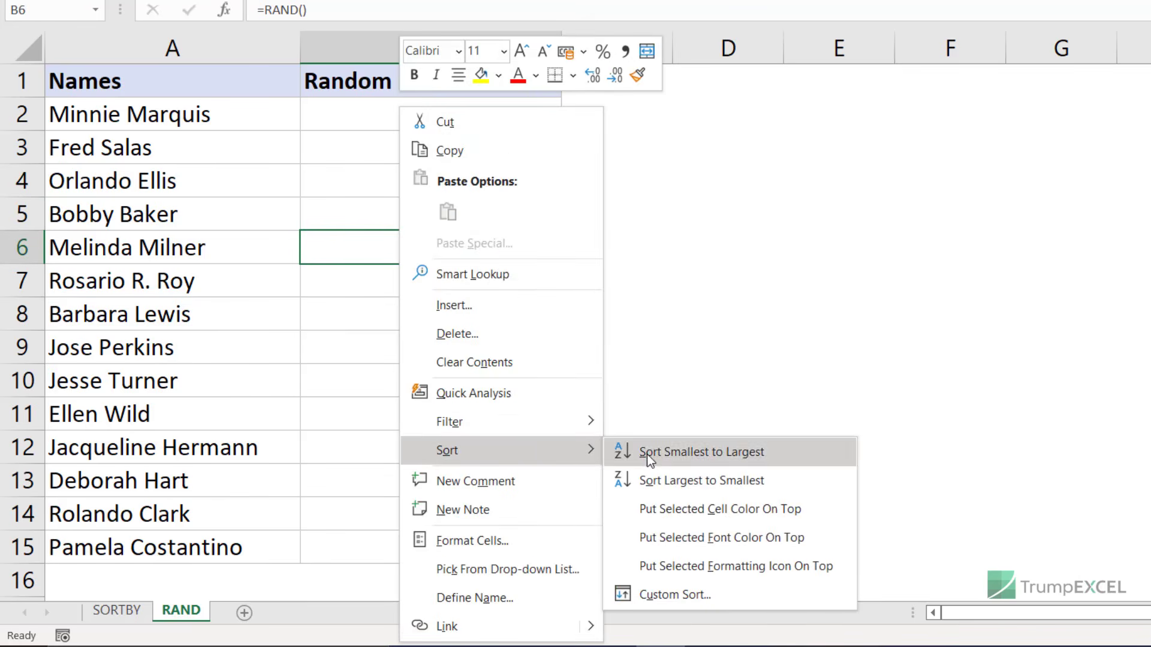
click(651, 459)
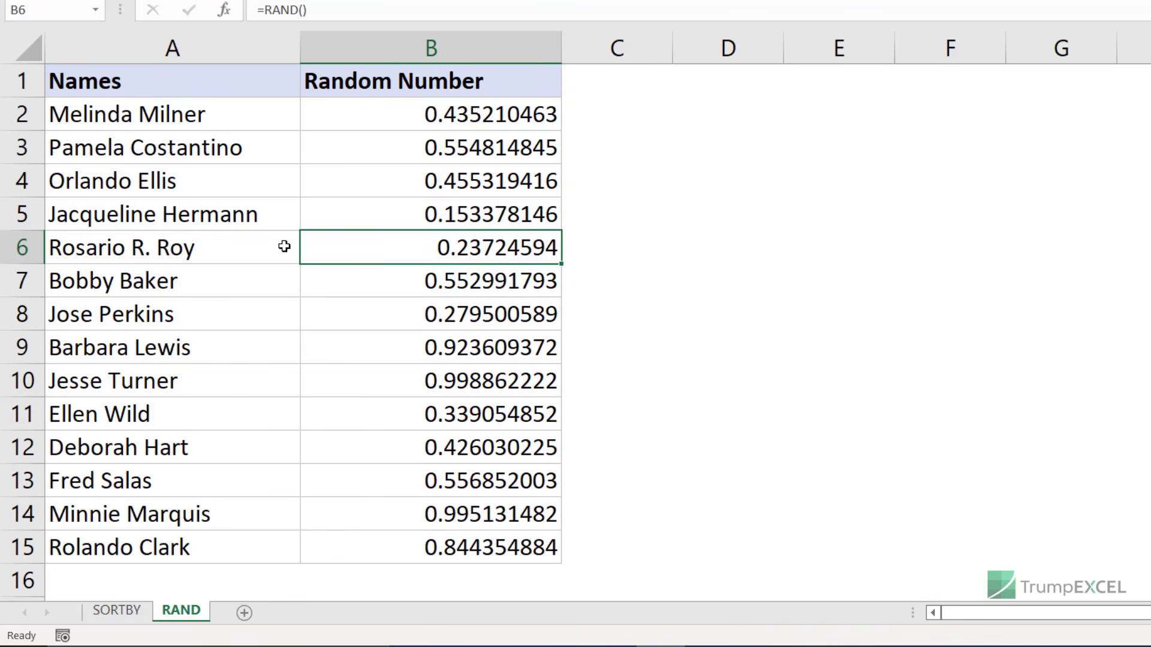
Step: Delete the entire Random Number helper column B
click(393, 49)
right_click(394, 50)
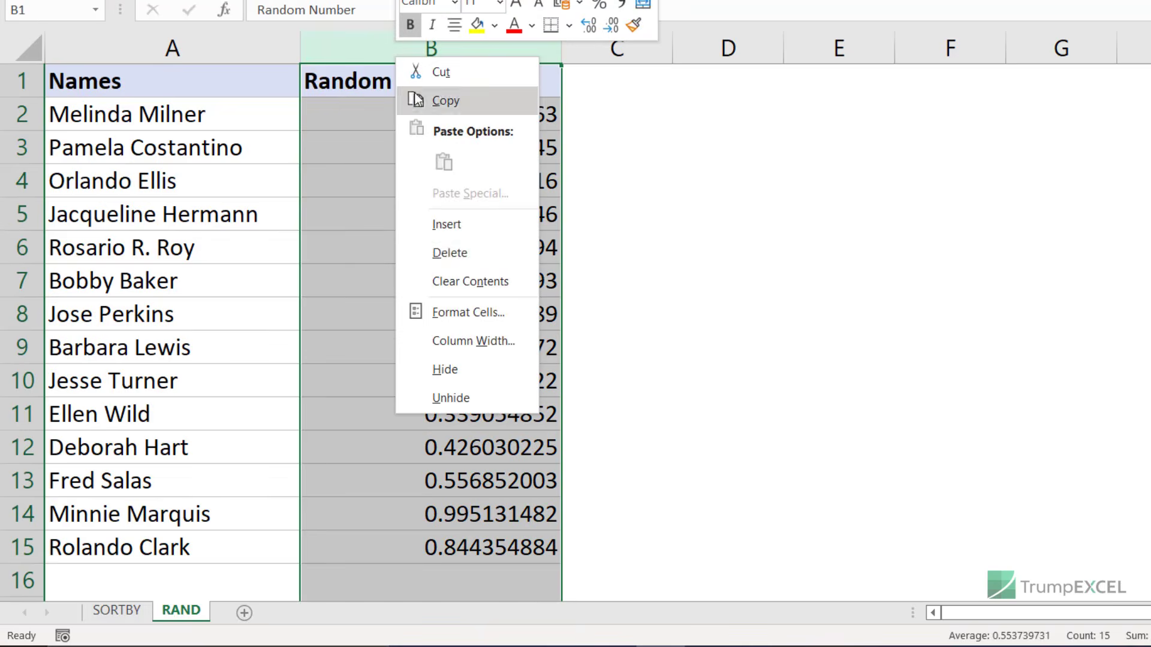
click(454, 254)
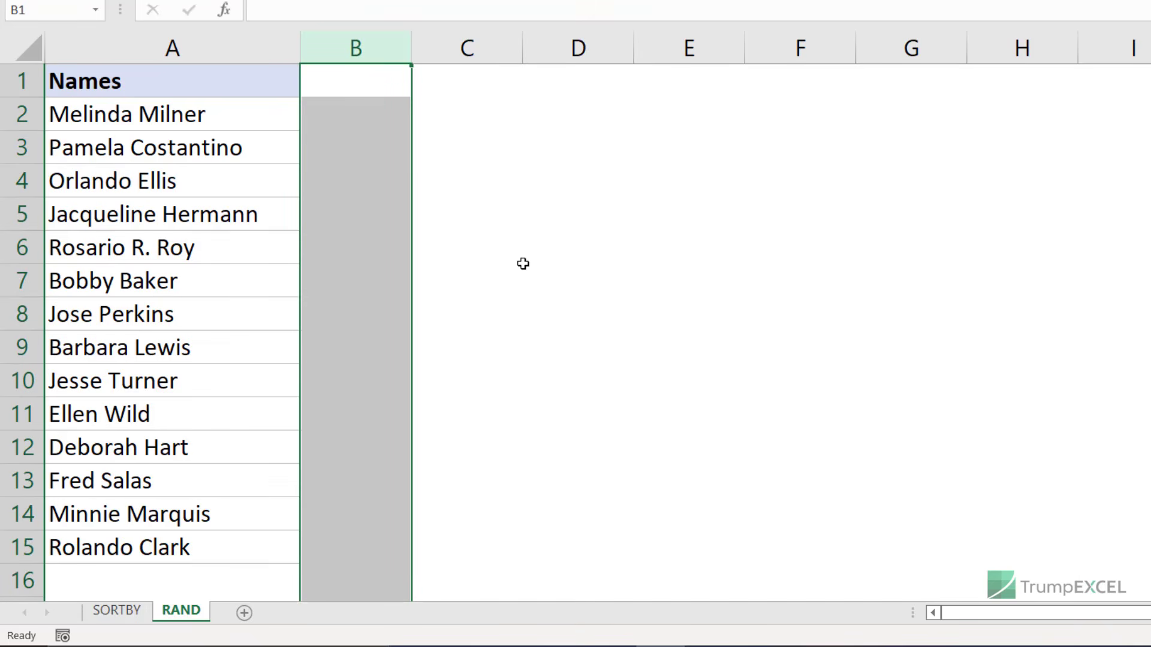